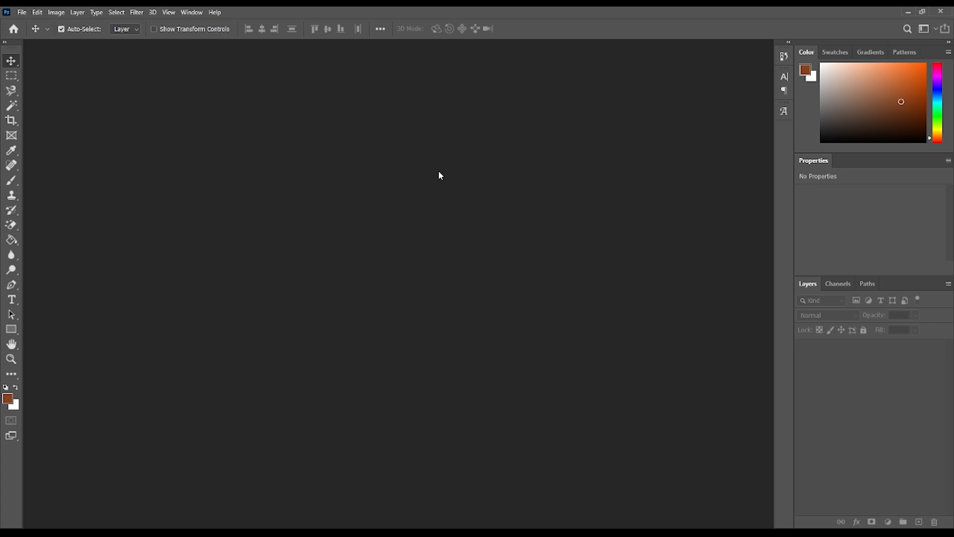
# - Create a new portrait A4 print document, 210 x 297 mm at 300 pixels/inch
pyautogui.click(21, 12)
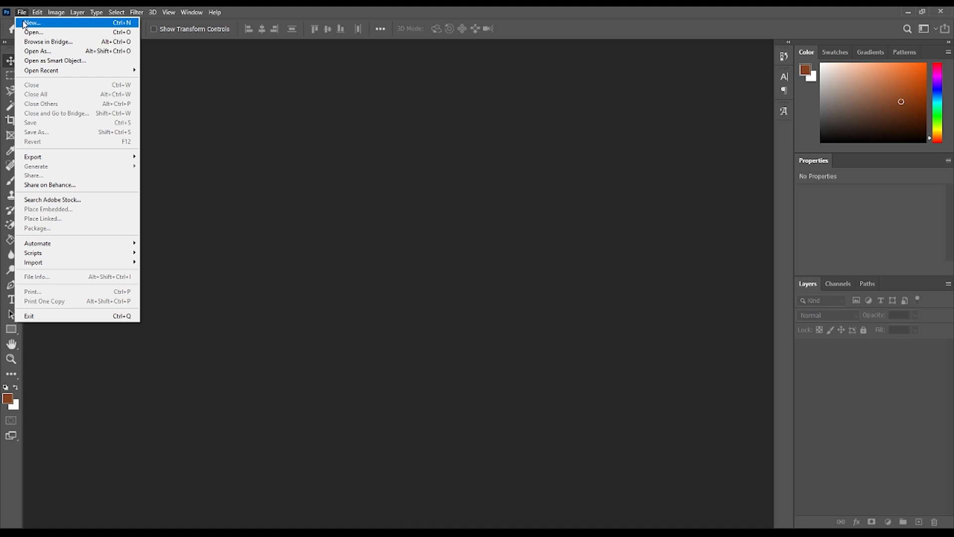
pyautogui.click(24, 24)
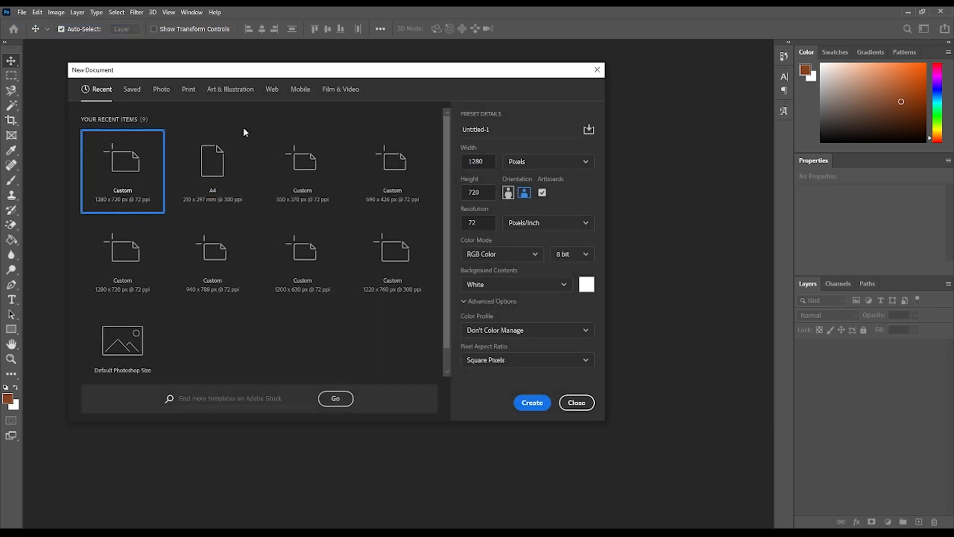
pyautogui.click(187, 90)
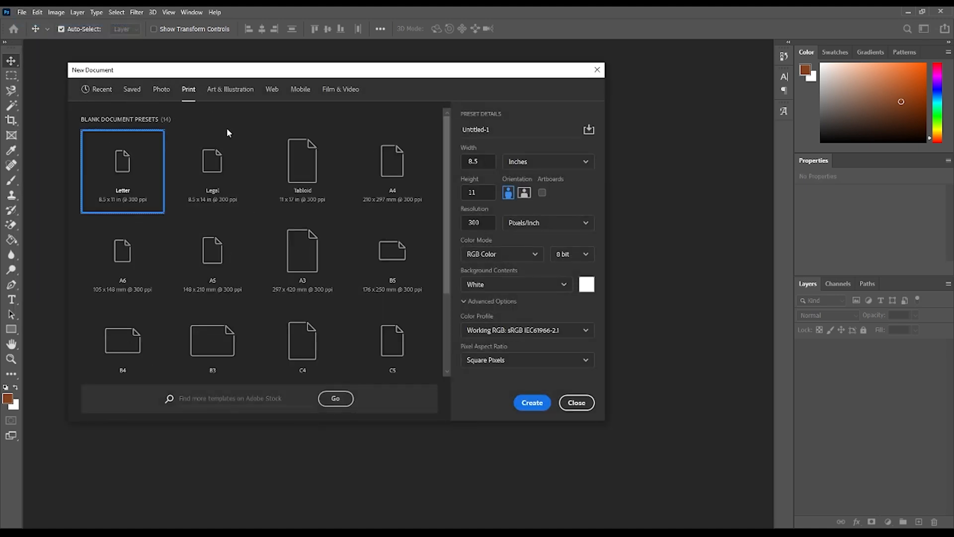
pyautogui.click(402, 194)
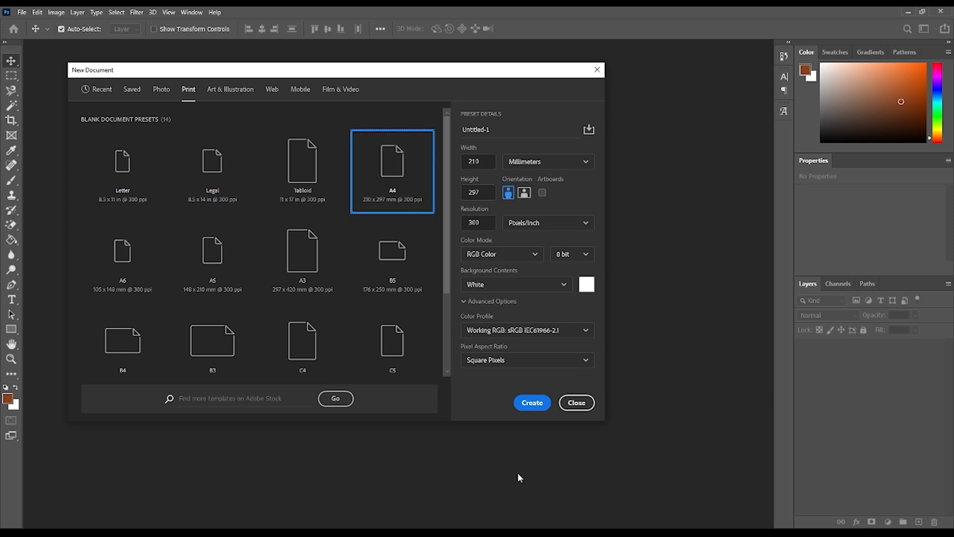
pyautogui.click(532, 404)
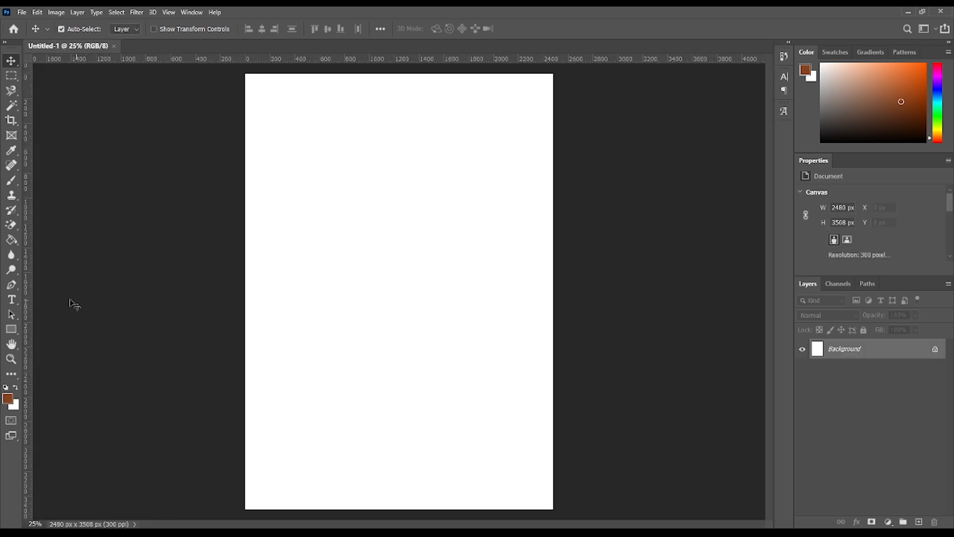
# - Start a path with the Pen tool by placing an anchor point near the page's left edge
pyautogui.click(11, 286)
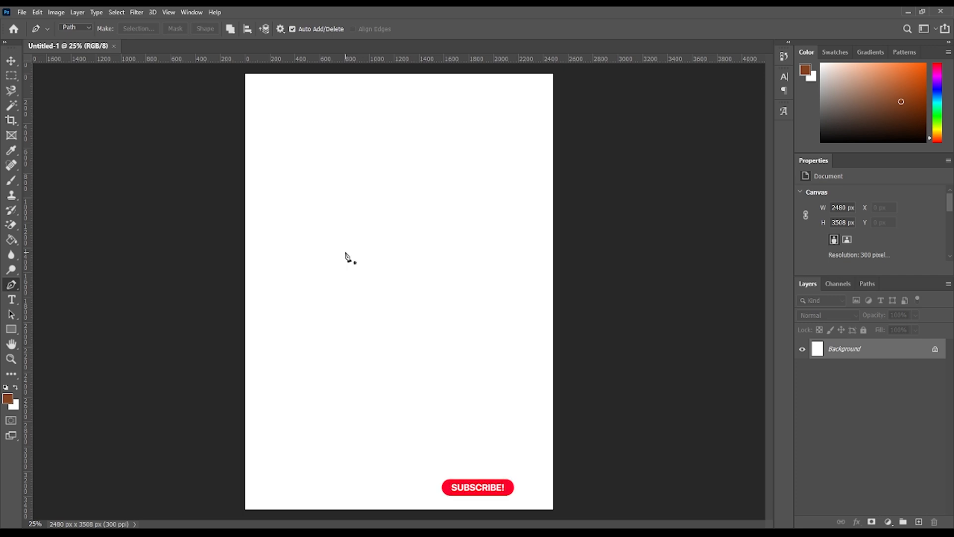
pyautogui.click(280, 237)
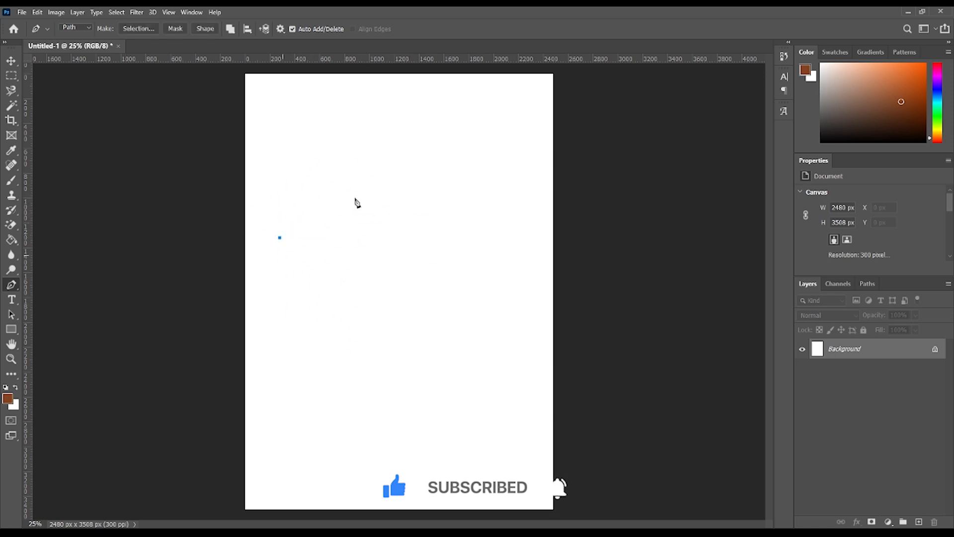
# - Try a path thickness of 2 px, restore it to 1 px, and look through the available path colours
pyautogui.click(280, 29)
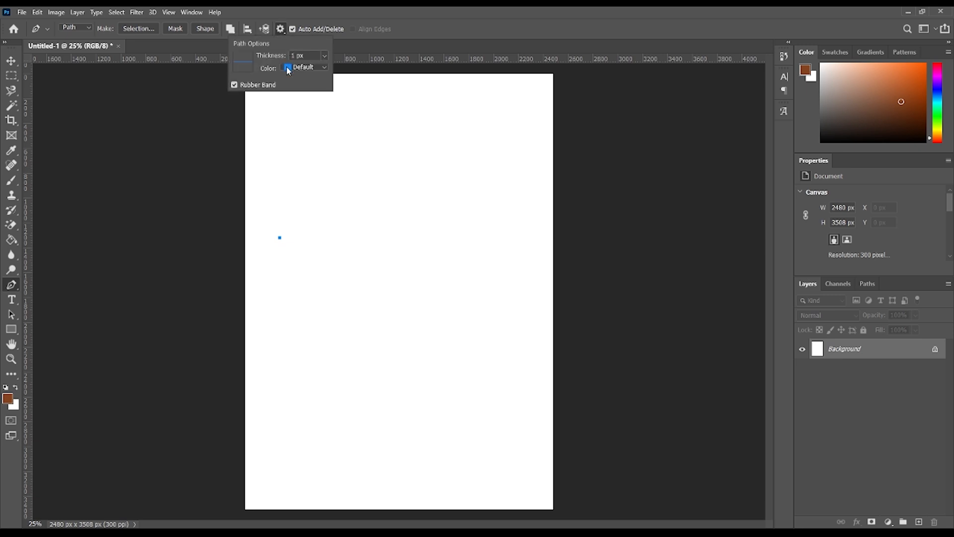
pyautogui.click(319, 56)
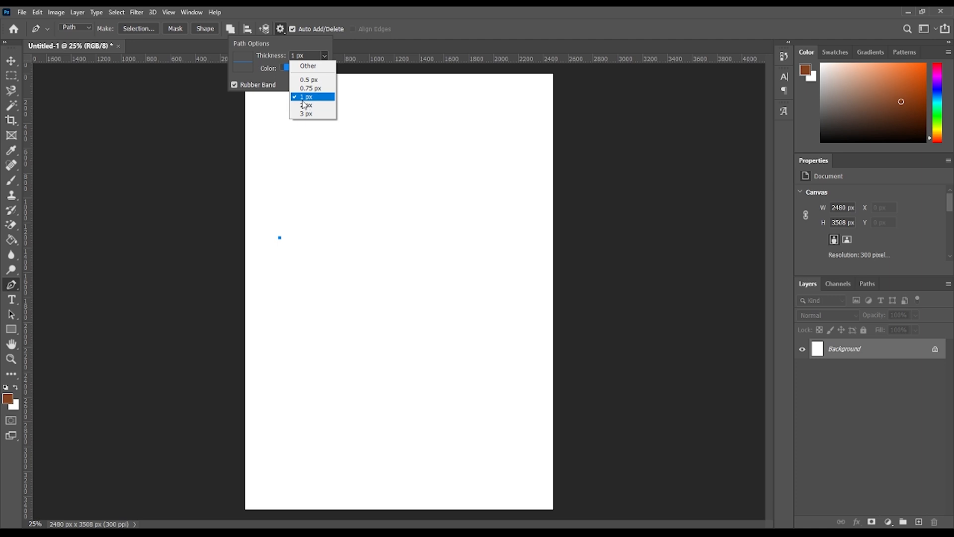
pyautogui.click(306, 105)
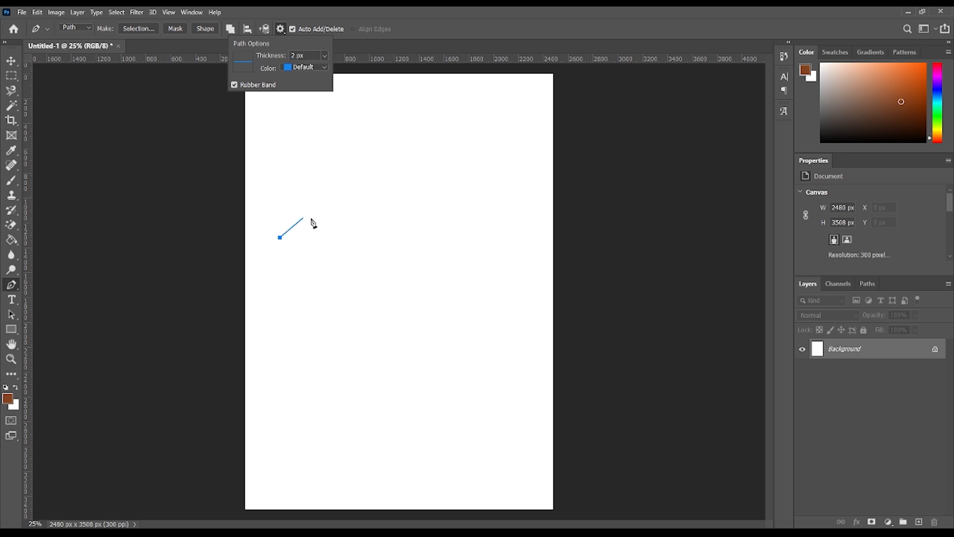
pyautogui.click(325, 57)
pyautogui.click(315, 98)
pyautogui.click(316, 67)
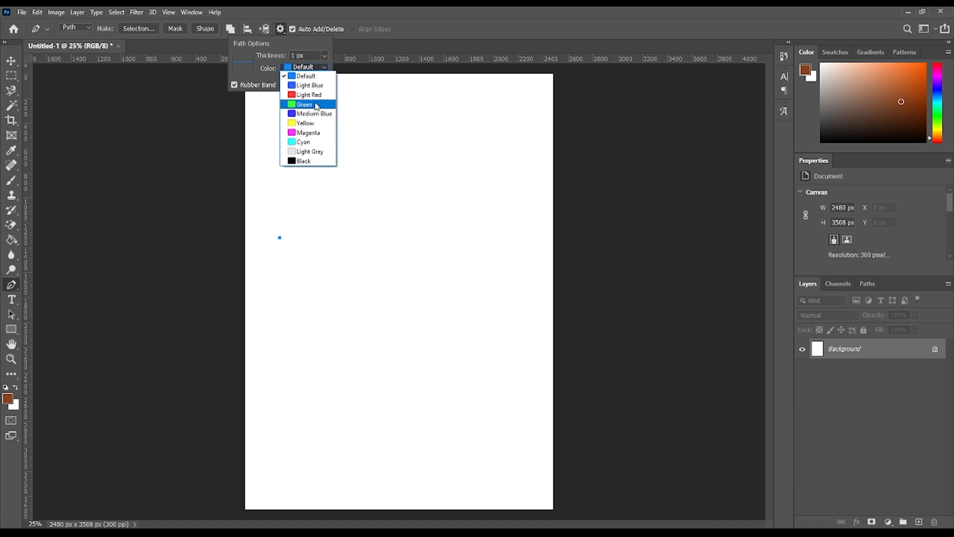
pyautogui.click(324, 66)
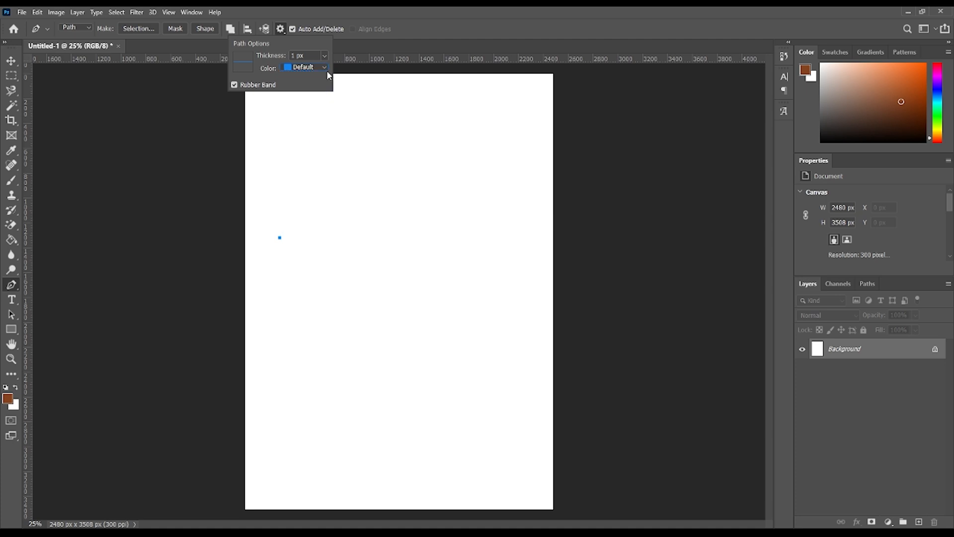
pyautogui.click(352, 109)
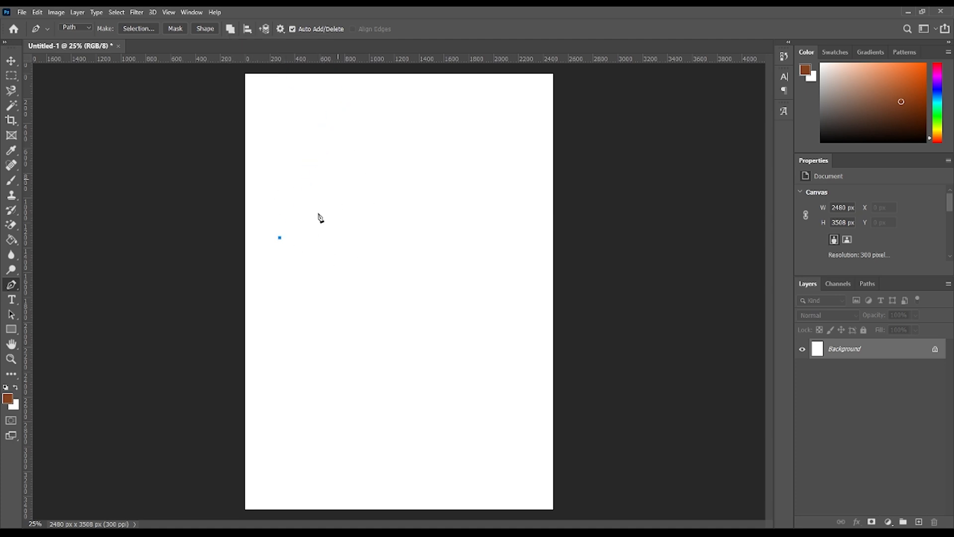
# - Extend the path with four straight segments arching across the left half of the page
pyautogui.click(315, 177)
pyautogui.click(376, 209)
pyautogui.click(386, 285)
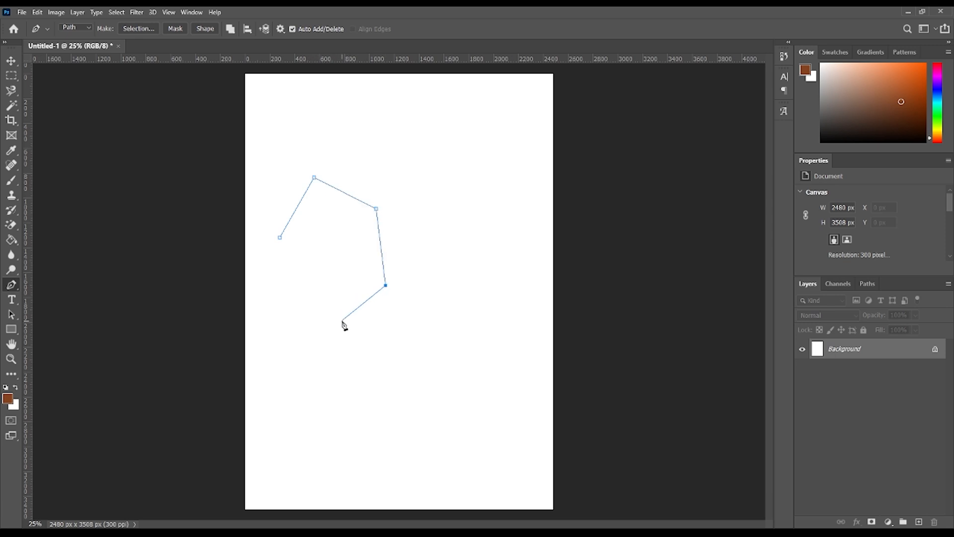
pyautogui.click(342, 320)
# - Undo all anchor points of the open path, including its starting point
pyautogui.hotkey('ctrl', 'z')
pyautogui.hotkey('ctrl', 'z')
pyautogui.hotkey('ctrl', 'z')
pyautogui.hotkey('ctrl', 'z')
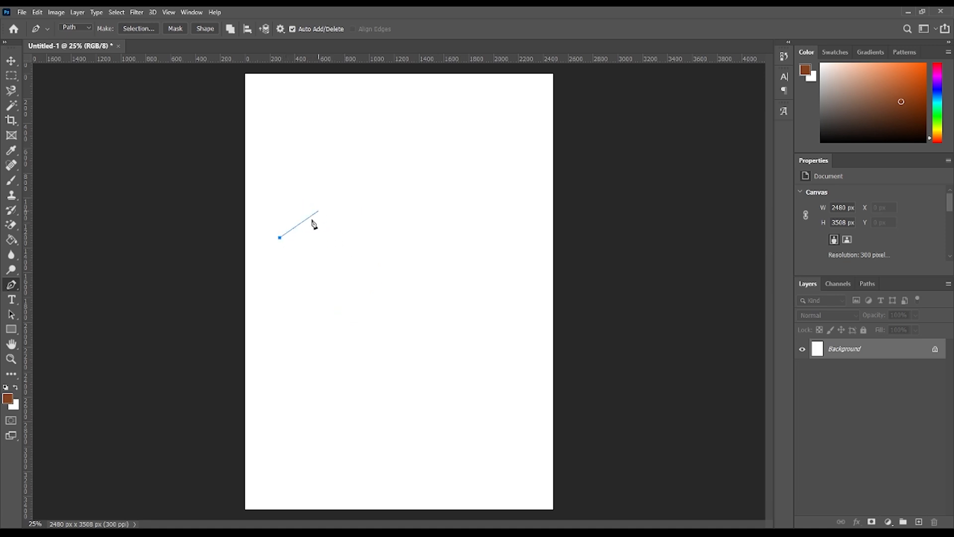
pyautogui.hotkey('ctrl', 'z')
# - Draw a closed five-point house outline with the Pen tool and convert it into a filled shape
pyautogui.click(293, 235)
pyautogui.click(333, 193)
pyautogui.click(370, 232)
pyautogui.click(373, 329)
pyautogui.click(291, 328)
pyautogui.click(293, 235)
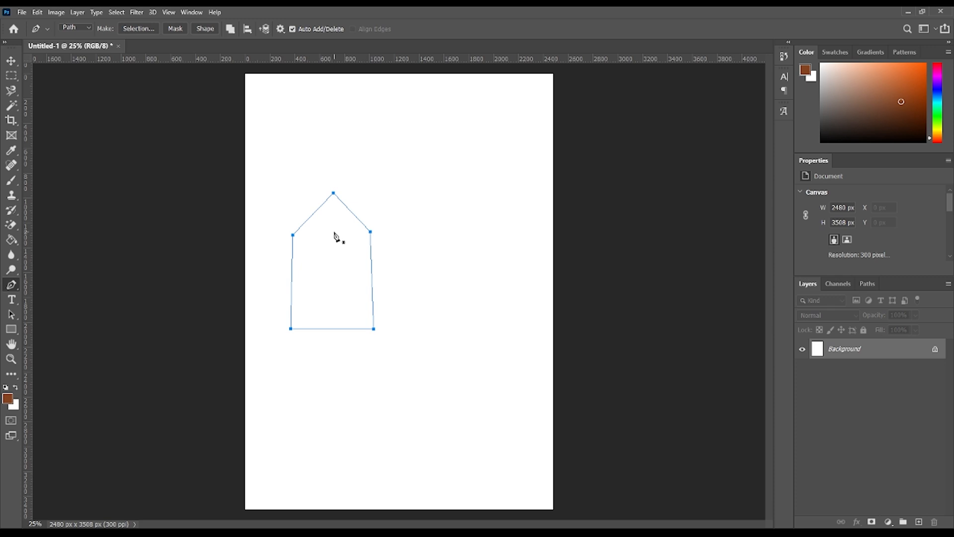
pyautogui.click(205, 29)
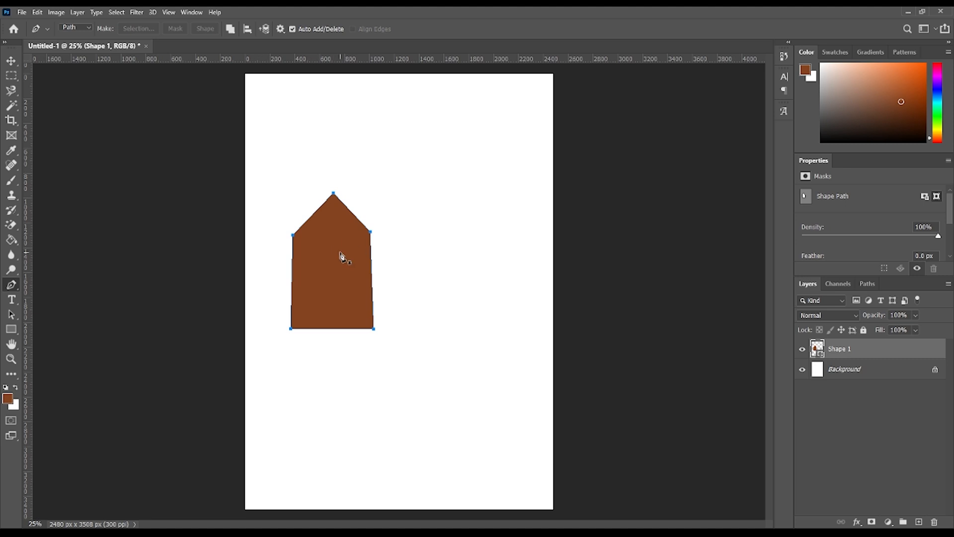
# - Change the foreground colour to a brighter orange and view the Pen tool variants
pyautogui.moveTo(905, 115); pyautogui.dragTo(915, 81)
pyautogui.rightClick(19, 289)
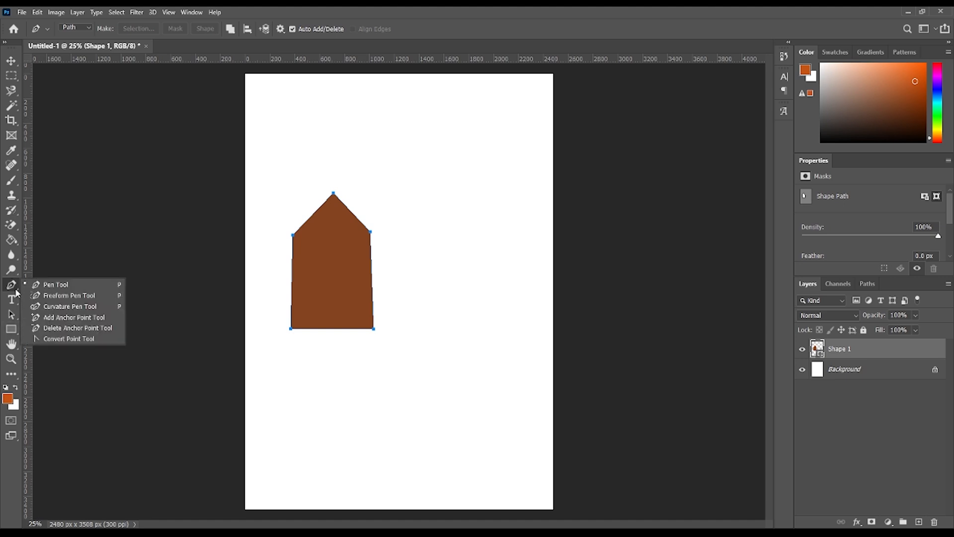
# - Undo the house shape and every anchor point of its outline
pyautogui.hotkey('ctrl', 'z')
pyautogui.hotkey('ctrl', 'z')
pyautogui.hotkey('ctrl', 'z')
pyautogui.hotkey('ctrl', 'z')
pyautogui.hotkey('ctrl', 'z')
pyautogui.hotkey('ctrl', 'z')
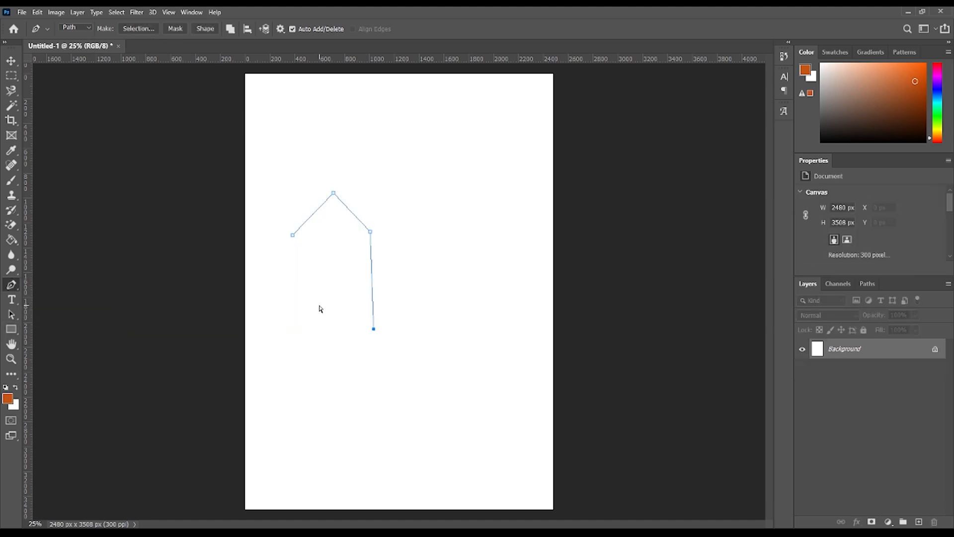
pyautogui.hotkey('ctrl', 'z')
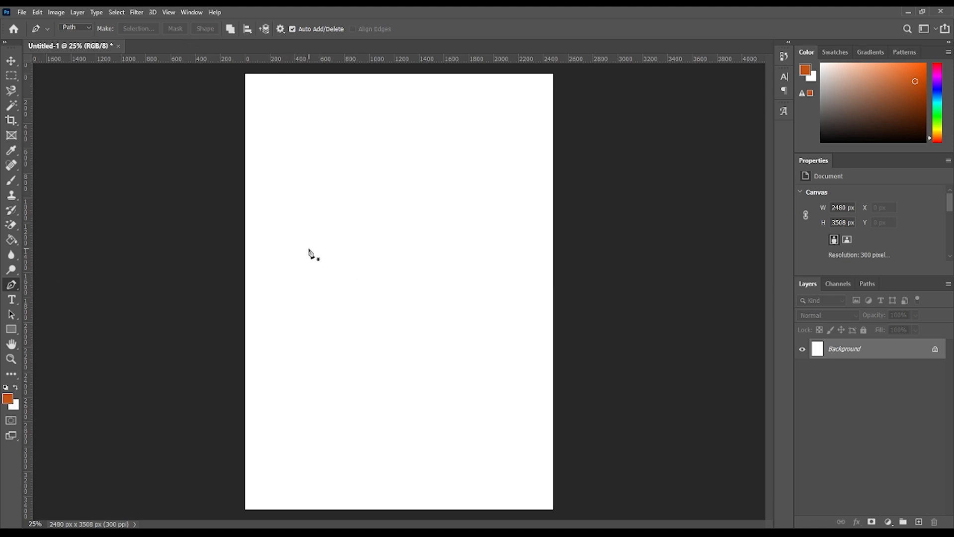
# - Draw a closed irregular five-point path with straight segments in the left half of the page
pyautogui.click(289, 250)
pyautogui.click(311, 218)
pyautogui.click(362, 218)
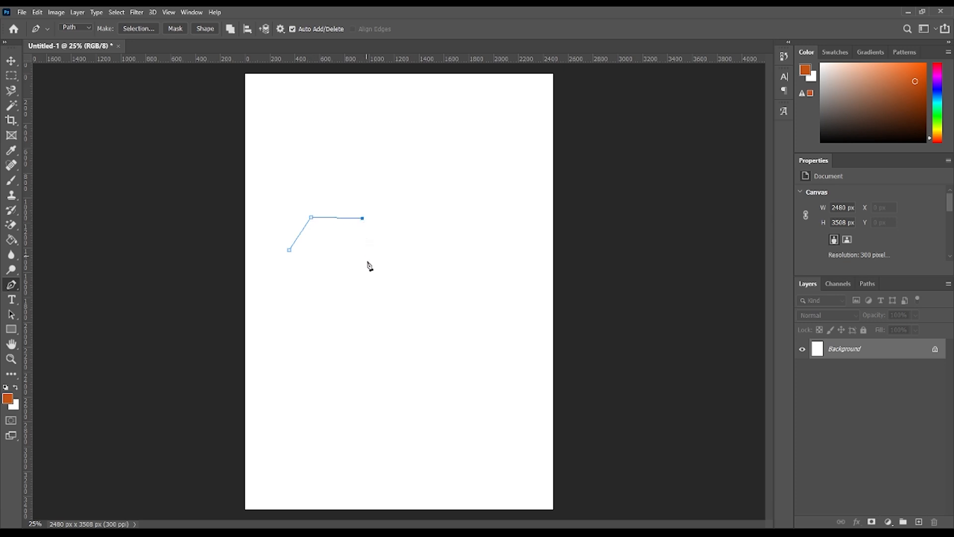
pyautogui.click(368, 261)
pyautogui.click(349, 325)
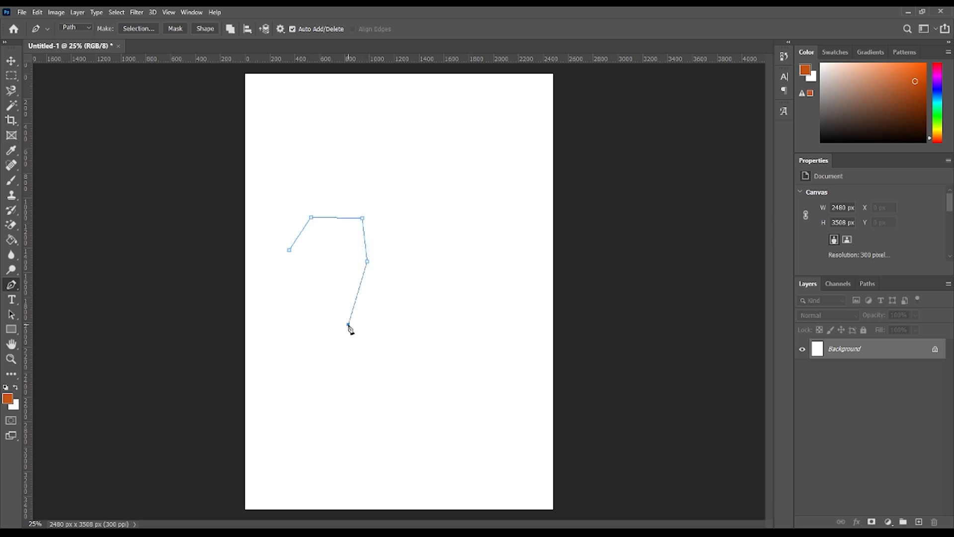
pyautogui.click(289, 250)
# - Undo the irregular five-point path until the page is empty
pyautogui.hotkey('ctrl', 'z')
pyautogui.hotkey('ctrl', 'z')
pyautogui.hotkey('ctrl', 'z')
pyautogui.hotkey('ctrl', 'z')
pyautogui.hotkey('ctrl', 'z')
pyautogui.hotkey('ctrl', 'z')
pyautogui.hotkey('ctrl', 'z')
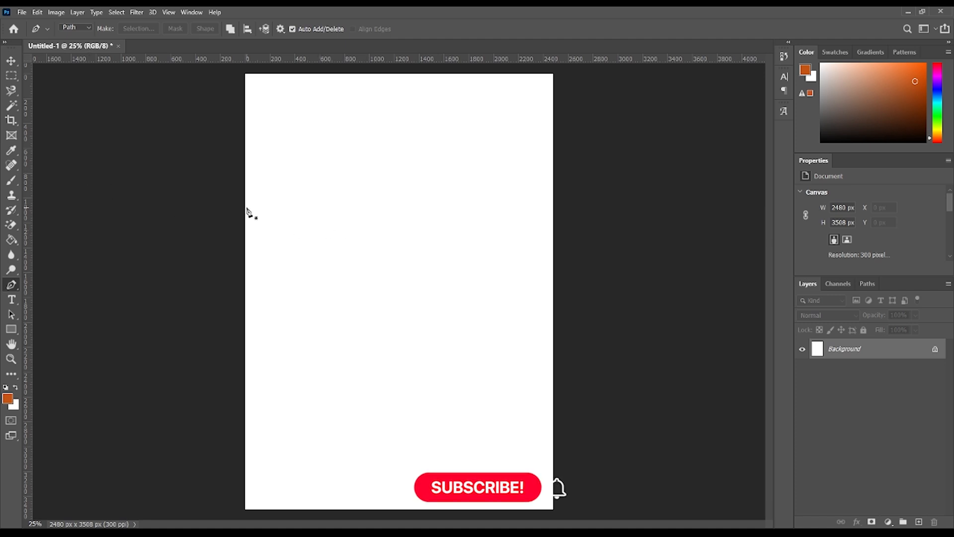
# - Open the photo pexels-pixabay-248412.jpg from the Downloads folder
pyautogui.click(22, 12)
pyautogui.click(32, 33)
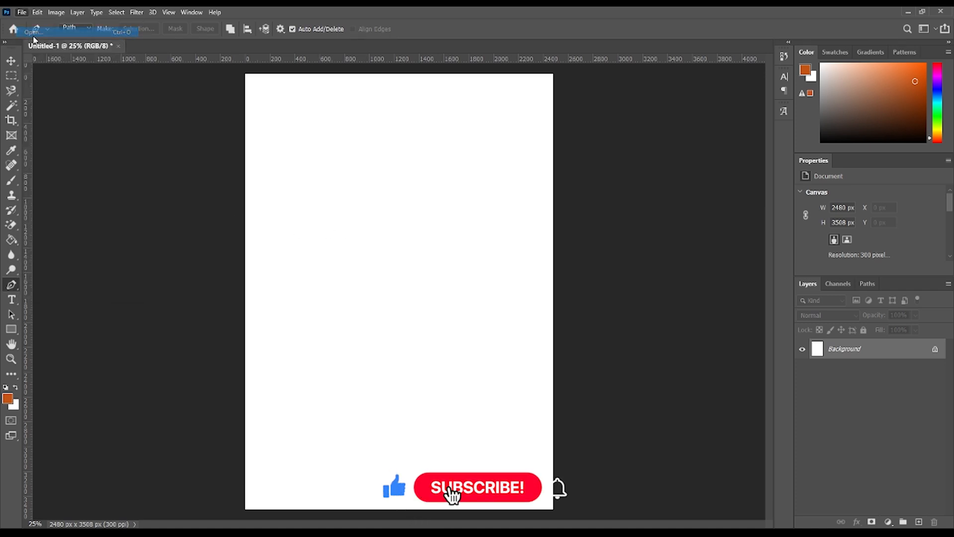
pyautogui.scroll(-6, 458, 245)
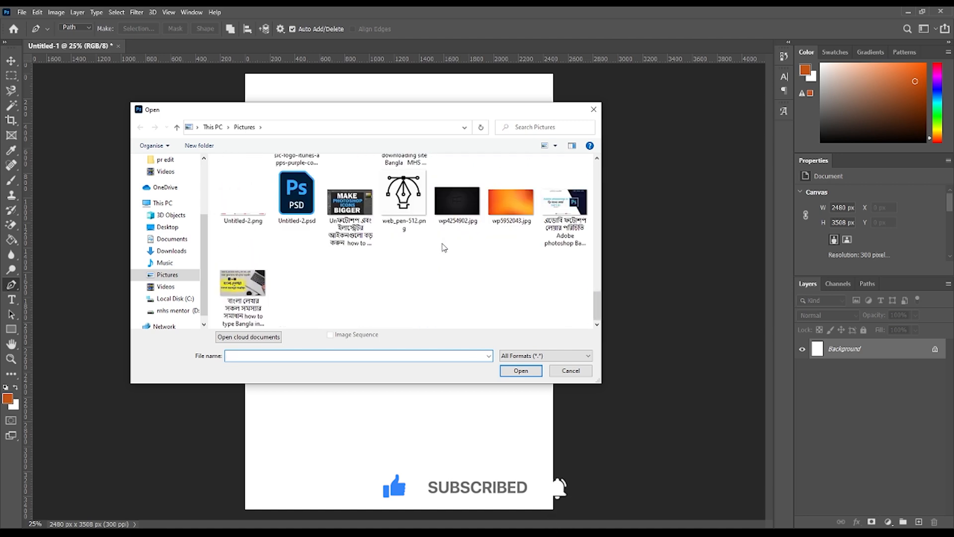
pyautogui.click(170, 250)
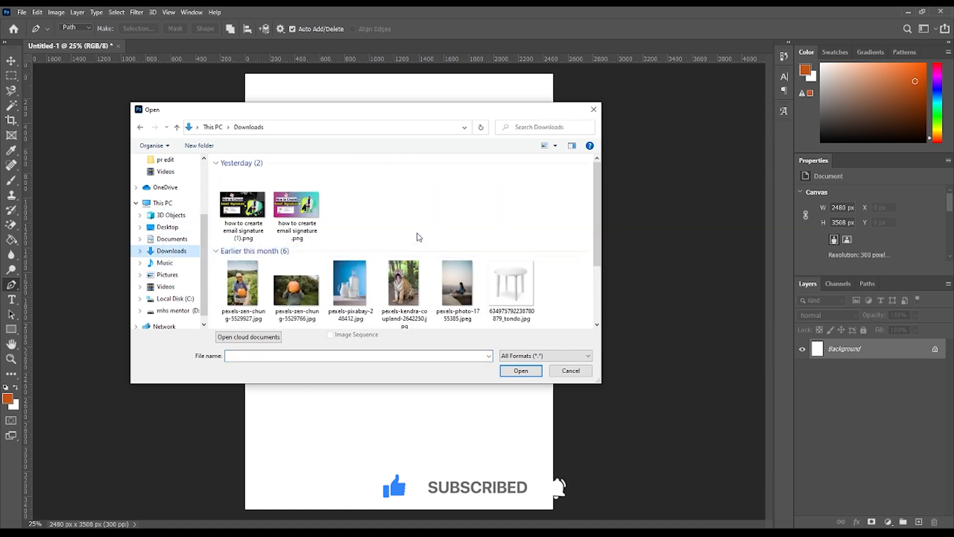
pyautogui.scroll(-3, 419, 237)
pyautogui.doubleClick(360, 230)
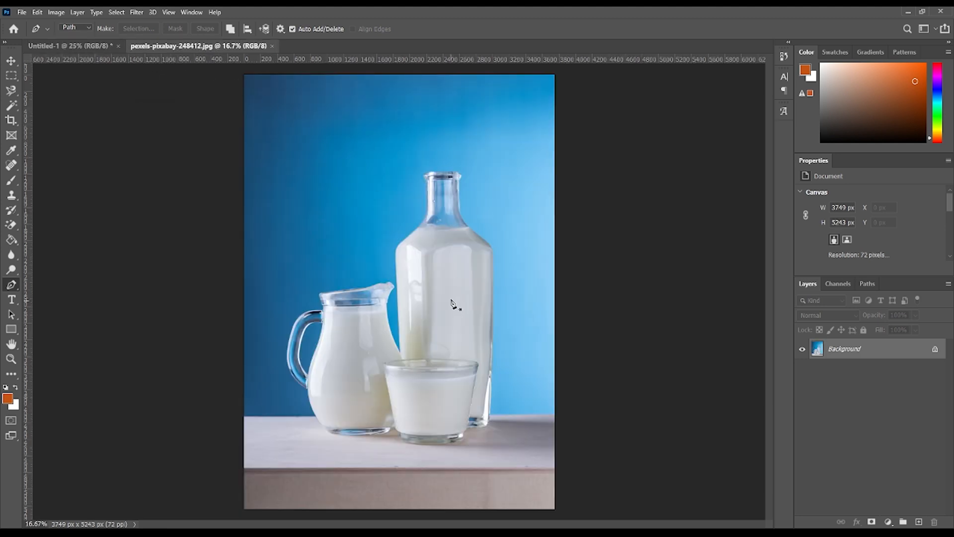
# - Try a small triangular path on the blue background beside the milk jug, and undo it
pyautogui.scroll(3, 423, 318)
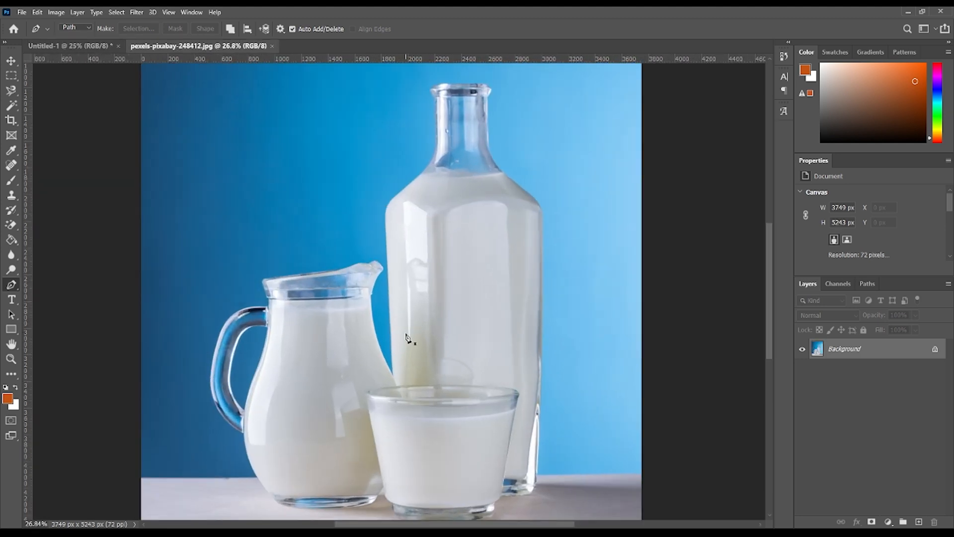
pyautogui.moveTo(407, 336); pyautogui.dragTo(389, 268)
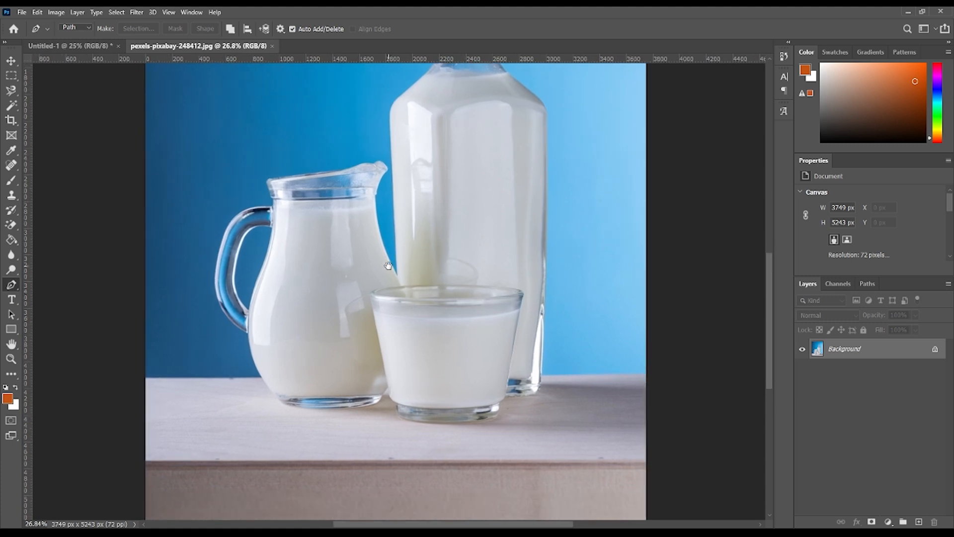
pyautogui.click(165, 352)
pyautogui.click(178, 274)
pyautogui.click(225, 363)
pyautogui.click(165, 351)
pyautogui.click(165, 351)
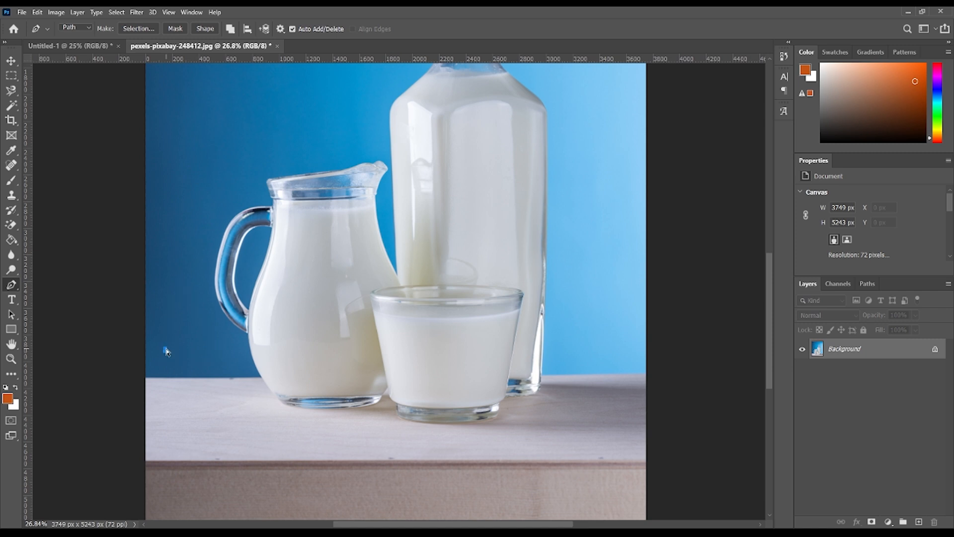
pyautogui.hotkey('ctrl', 'z')
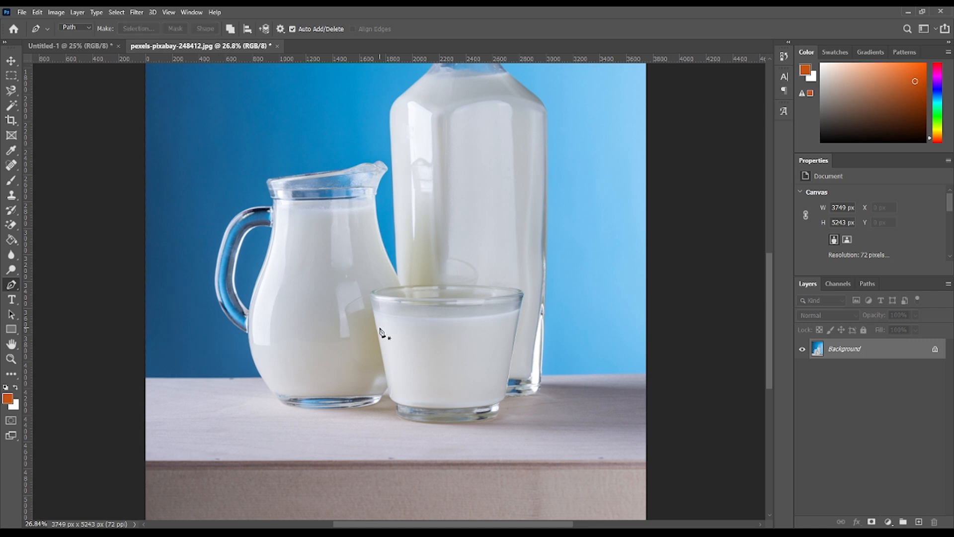
# - Try placing a starting anchor point where the jug's handle meets its body, and undo it
pyautogui.scroll(2, 281, 332)
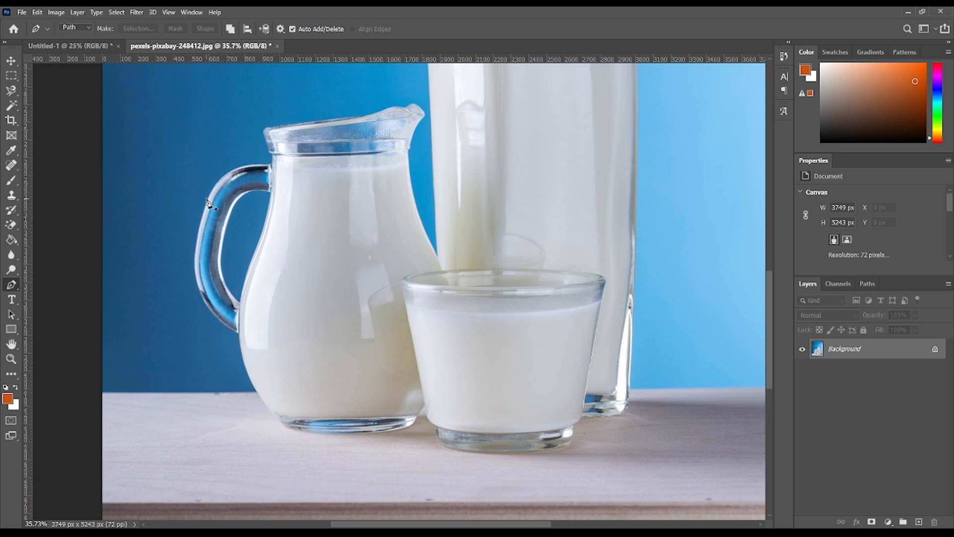
pyautogui.click(239, 337)
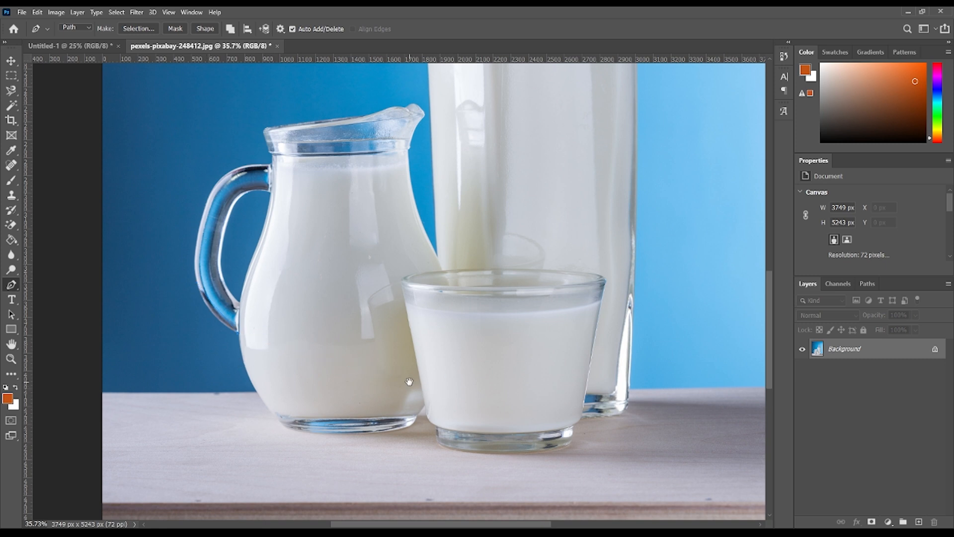
pyautogui.hotkey('ctrl', 'z')
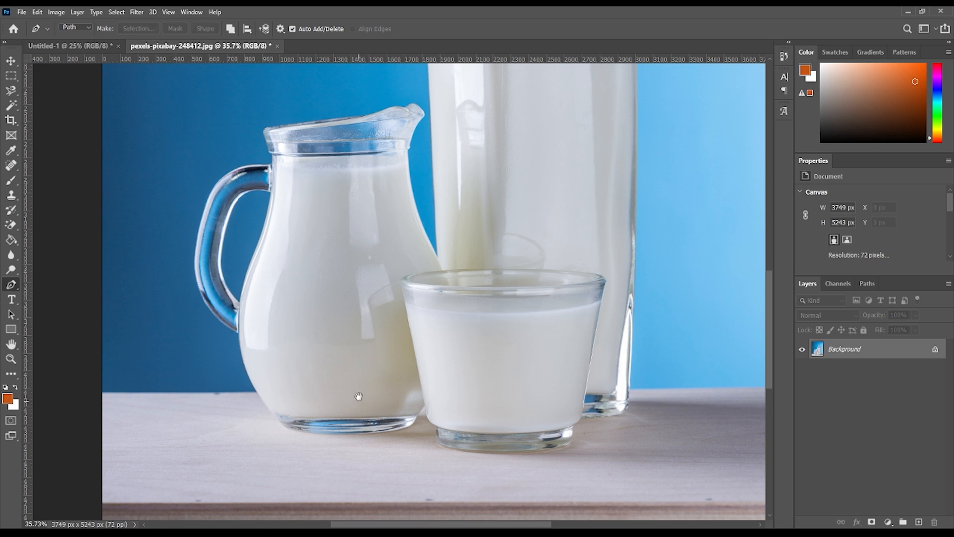
# - Try placing an anchor point at the inner lower end of the jug's handle, and undo it
pyautogui.moveTo(362, 396); pyautogui.dragTo(358, 314)
pyautogui.scroll(3, 477, 365)
pyautogui.moveTo(408, 204); pyautogui.dragTo(608, 378)
pyautogui.moveTo(334, 282); pyautogui.dragTo(398, 307)
pyautogui.scroll(2, 397, 307)
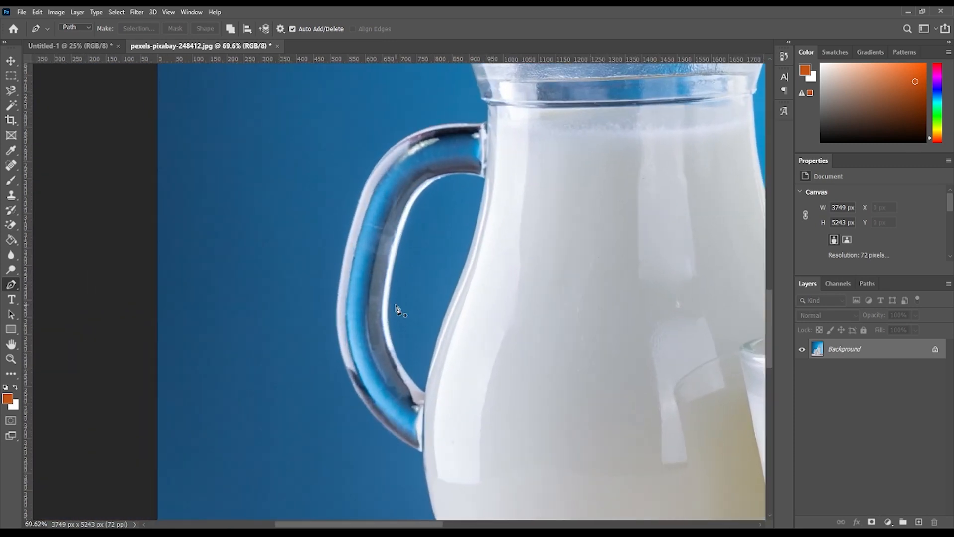
pyautogui.click(419, 383)
pyautogui.hotkey('ctrl', 'z')
# - Start a path at the jug handle's upper joint and trace its outer edge halfway down with two smooth curve points
pyautogui.moveTo(503, 154); pyautogui.dragTo(470, 237)
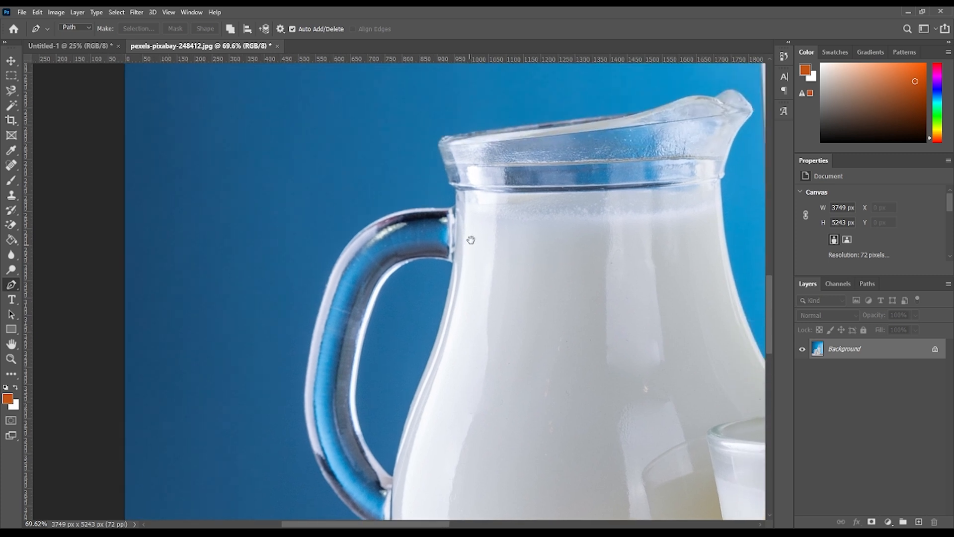
pyautogui.click(450, 213)
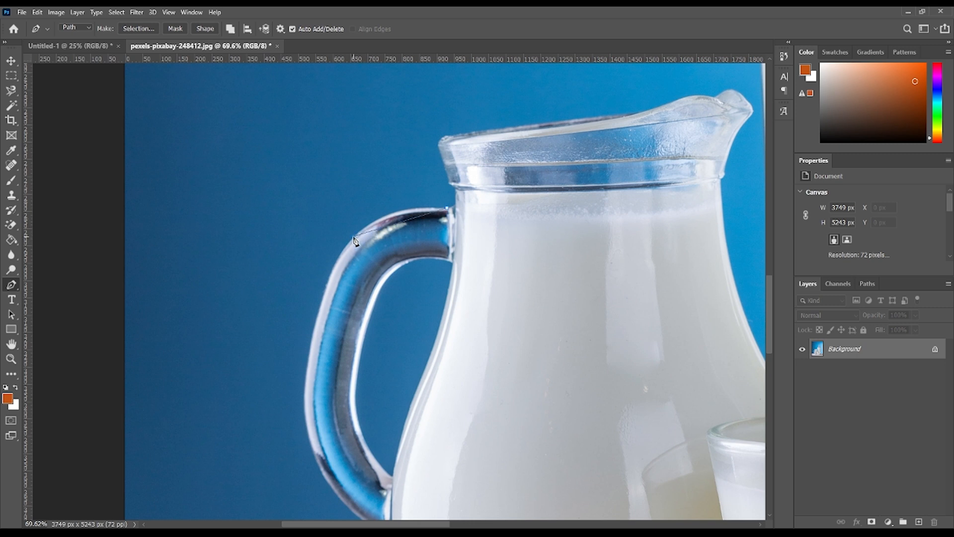
pyautogui.moveTo(354, 238); pyautogui.dragTo(320, 277)
pyautogui.scroll(-2, 348, 258)
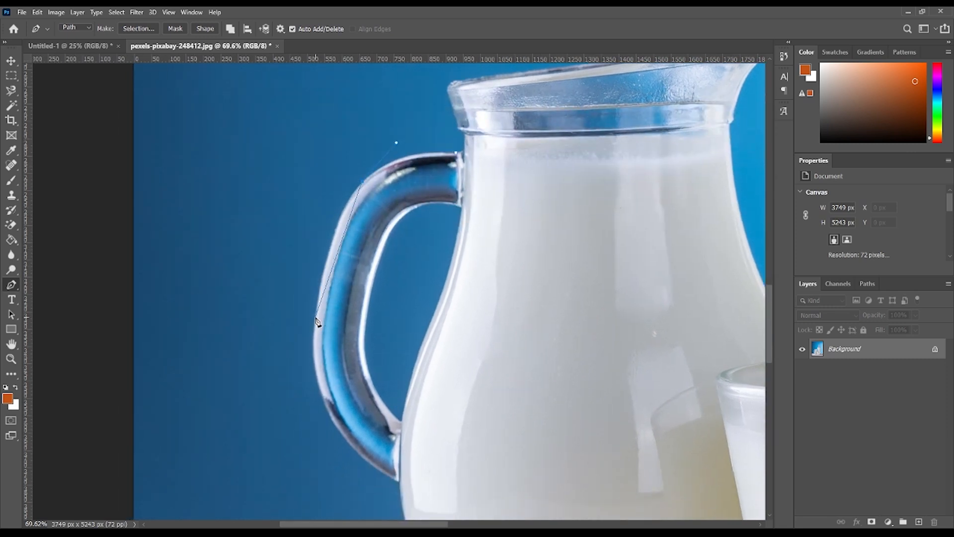
pyautogui.moveTo(316, 319); pyautogui.dragTo(305, 412)
# - Continue the path around the handle's lower bend to its lower joint with the jug, removing the bend point's outgoing direction handle
pyautogui.moveTo(356, 383); pyautogui.dragTo(290, 225)
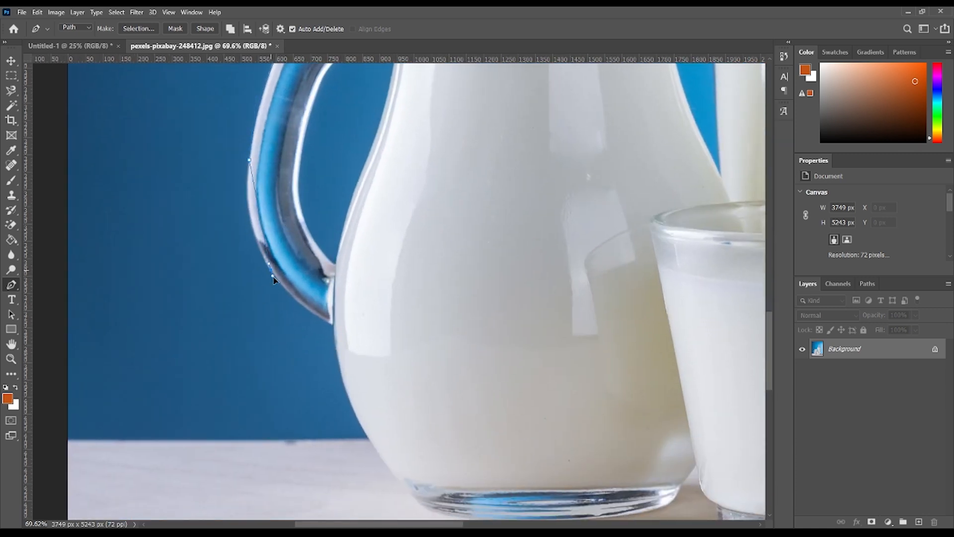
pyautogui.moveTo(271, 269); pyautogui.dragTo(324, 301)
pyautogui.keyDown('alt'); pyautogui.click(272, 271); pyautogui.keyUp('alt')
pyautogui.keyDown('alt'); pyautogui.click(298, 294); pyautogui.keyUp('alt')
pyautogui.moveTo(388, 348); pyautogui.dragTo(380, 294)
pyautogui.scroll(-5, 385, 293)
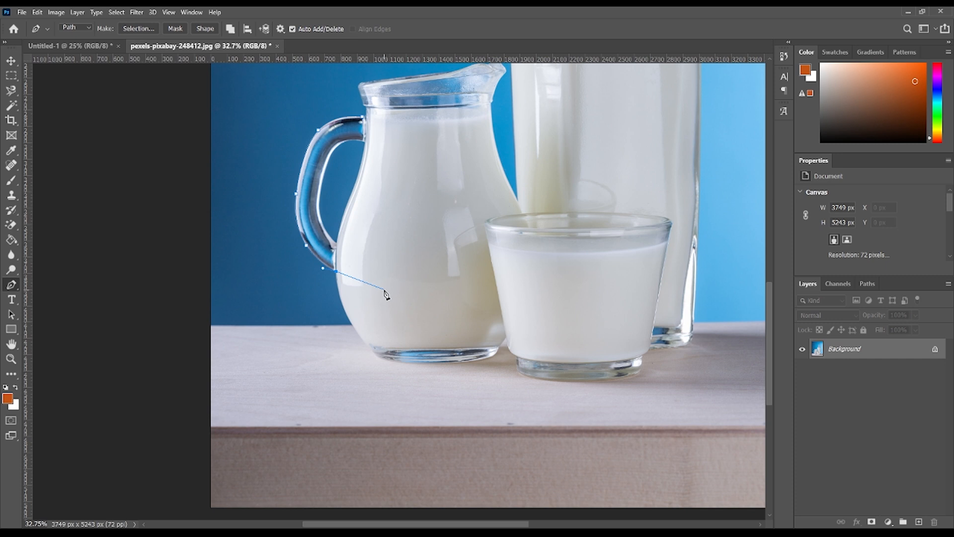
# - Look at the Pen tool's mode choices and keep it set to Path
pyautogui.click(90, 28)
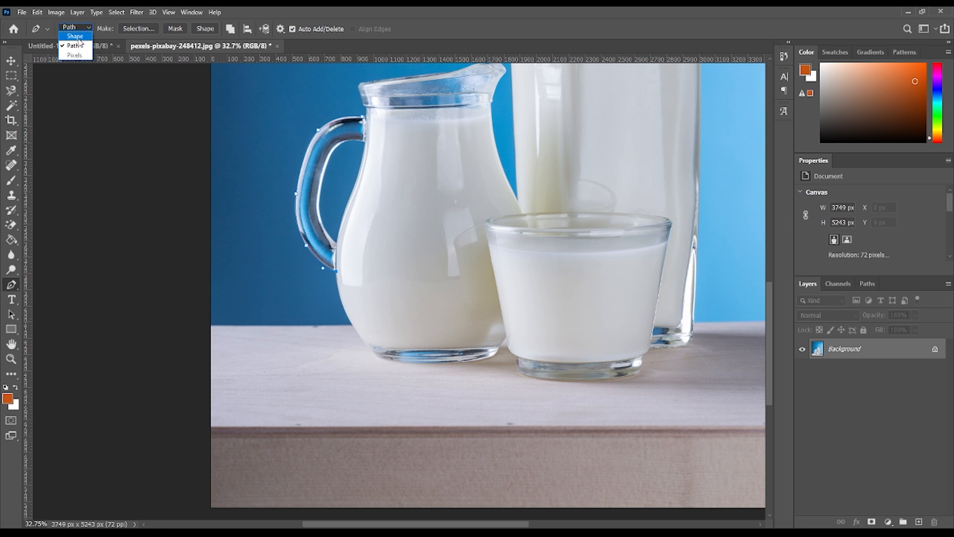
pyautogui.click(83, 46)
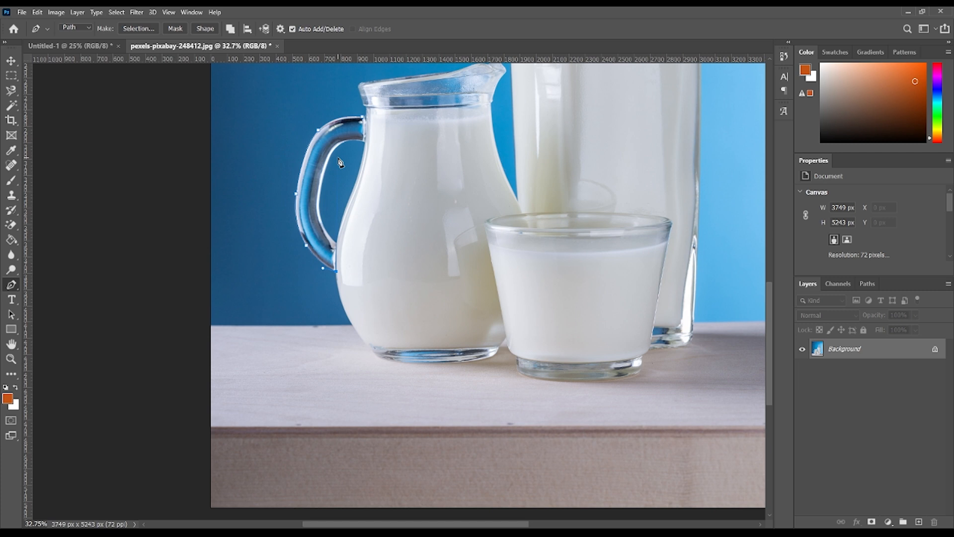
# - Try extending the path from the handle's lower joint to an anchor point on the milk bottle, and undo it
pyautogui.scroll(-3, 362, 175)
pyautogui.scroll(-2, 512, 179)
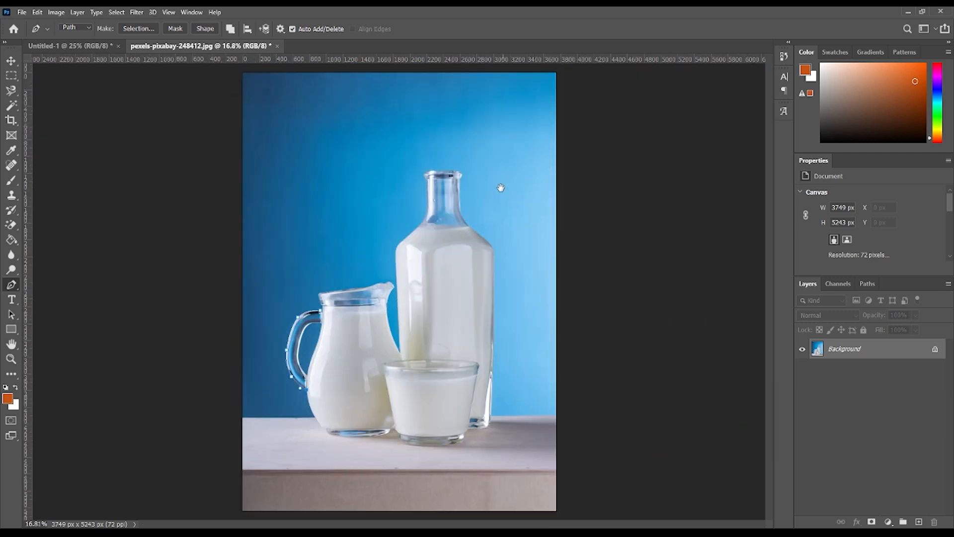
pyautogui.scroll(3, 411, 287)
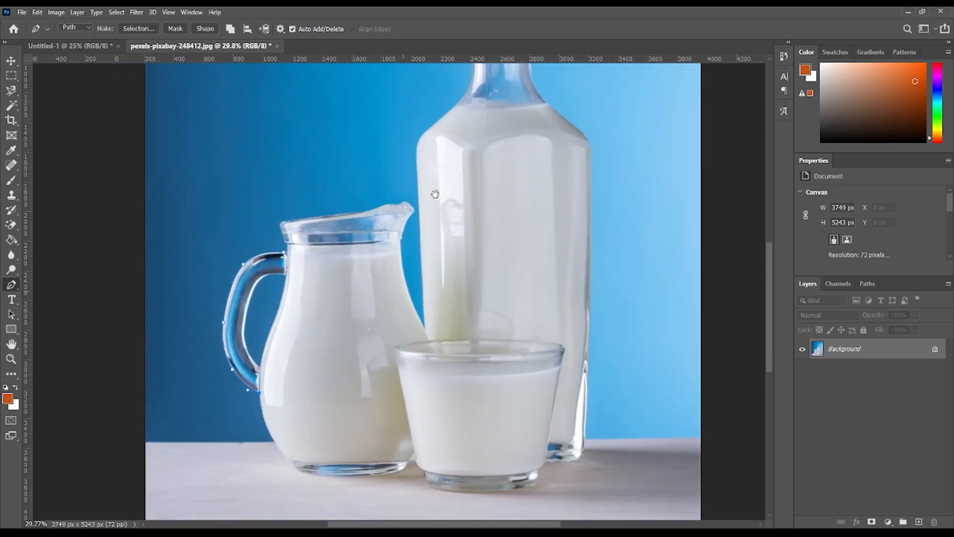
pyautogui.moveTo(434, 194); pyautogui.dragTo(440, 164)
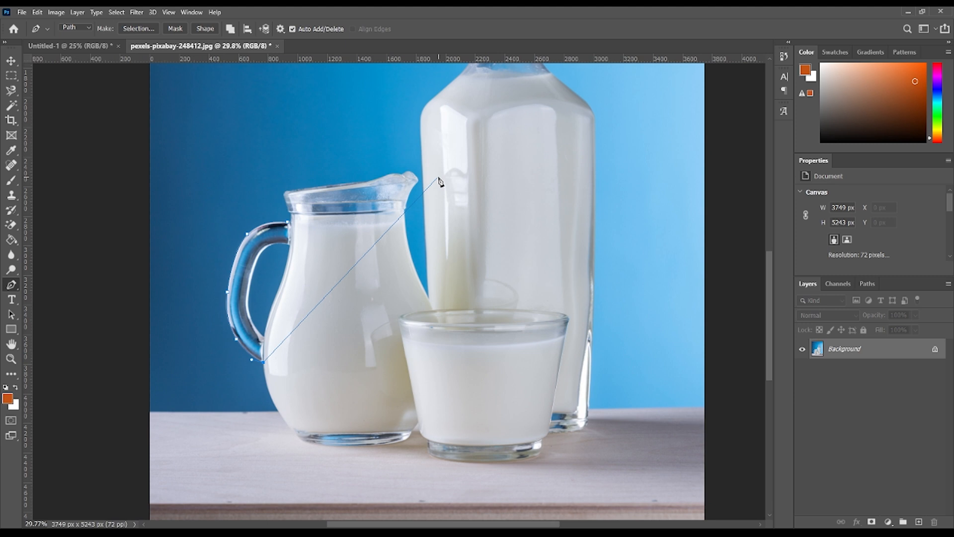
pyautogui.click(500, 153)
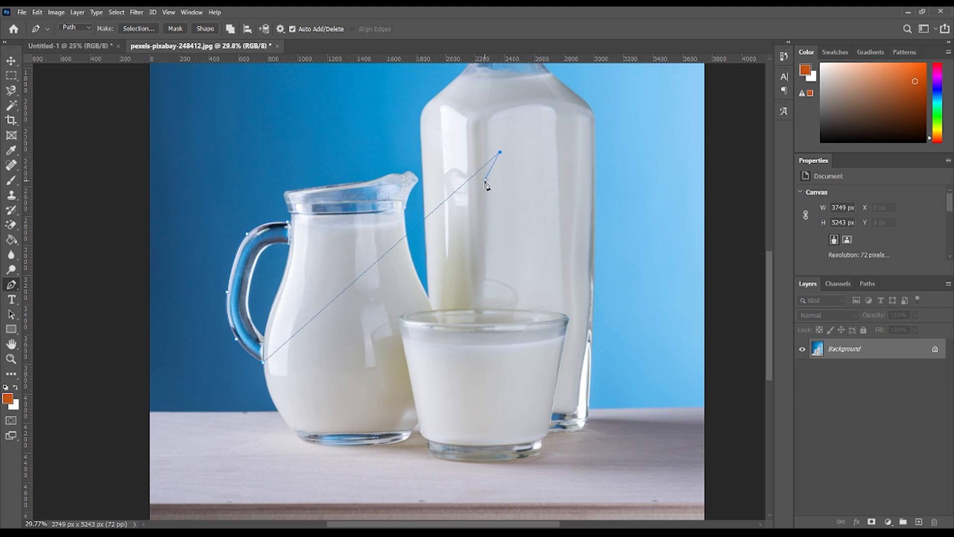
pyautogui.hotkey('ctrl', 'z')
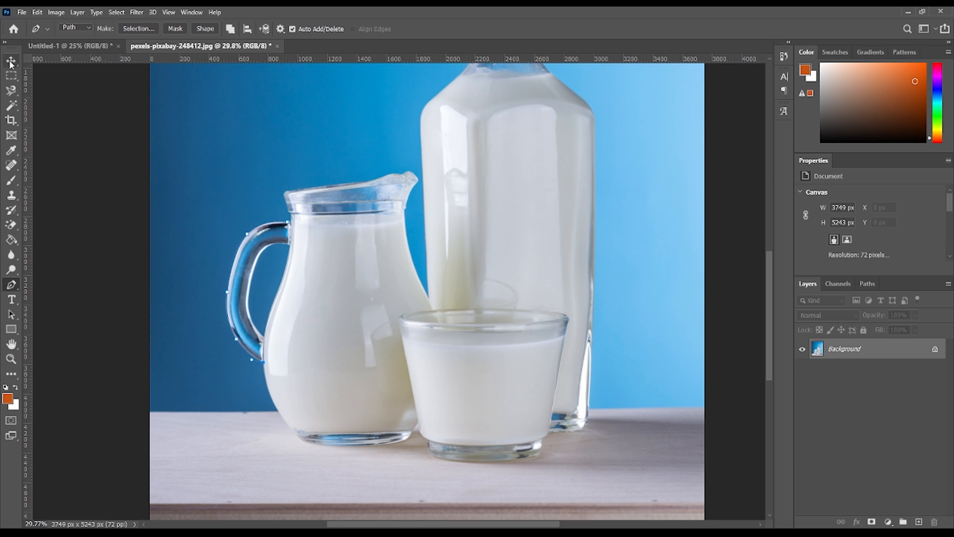
# - Switch from the Pen tool to the Move tool
pyautogui.press('v')
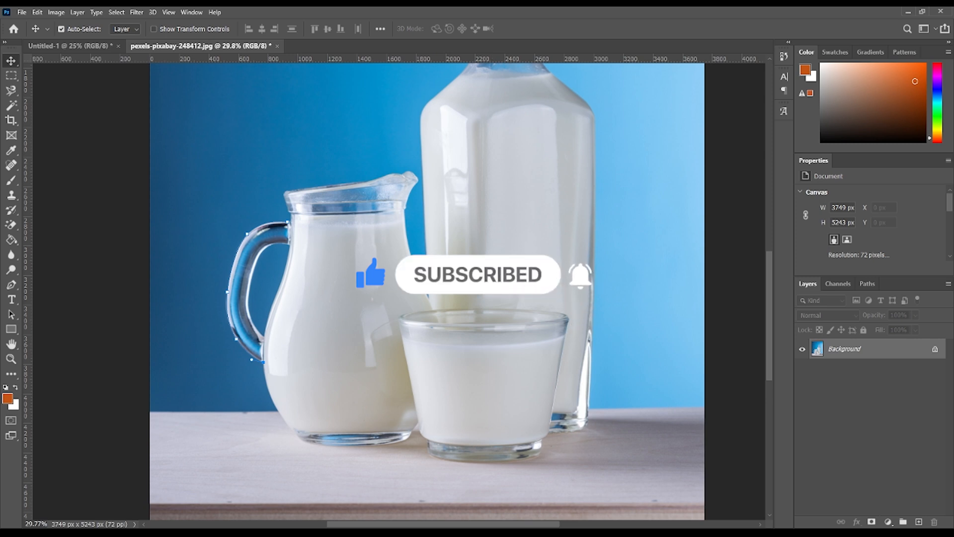
pyautogui.hotkey('alt', 'Tab')
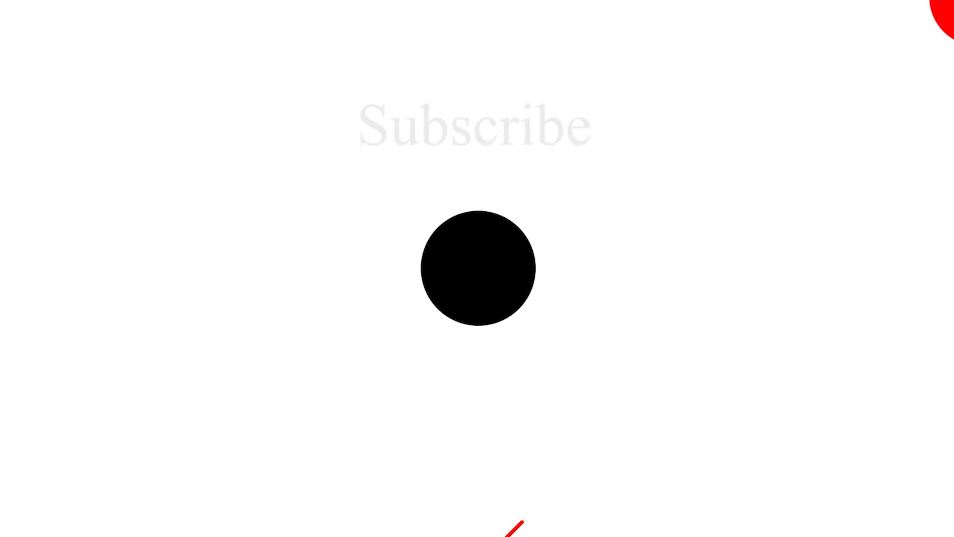